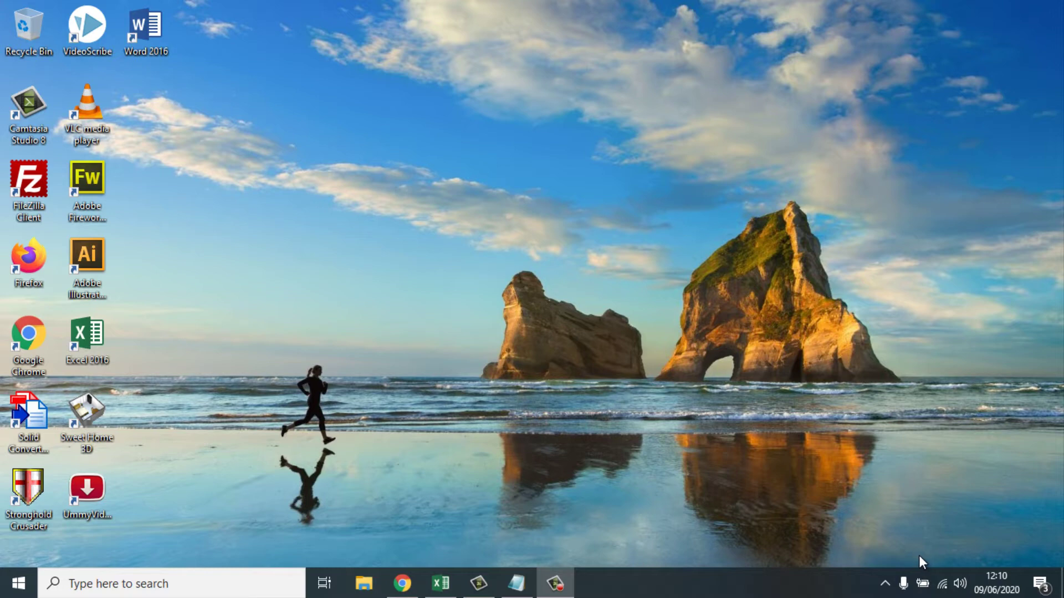
Step: Try logging into VideoScribe twice, landing in offline mode each time, then close the app
{"action": "left_click", "coordinate": [212, 161]}
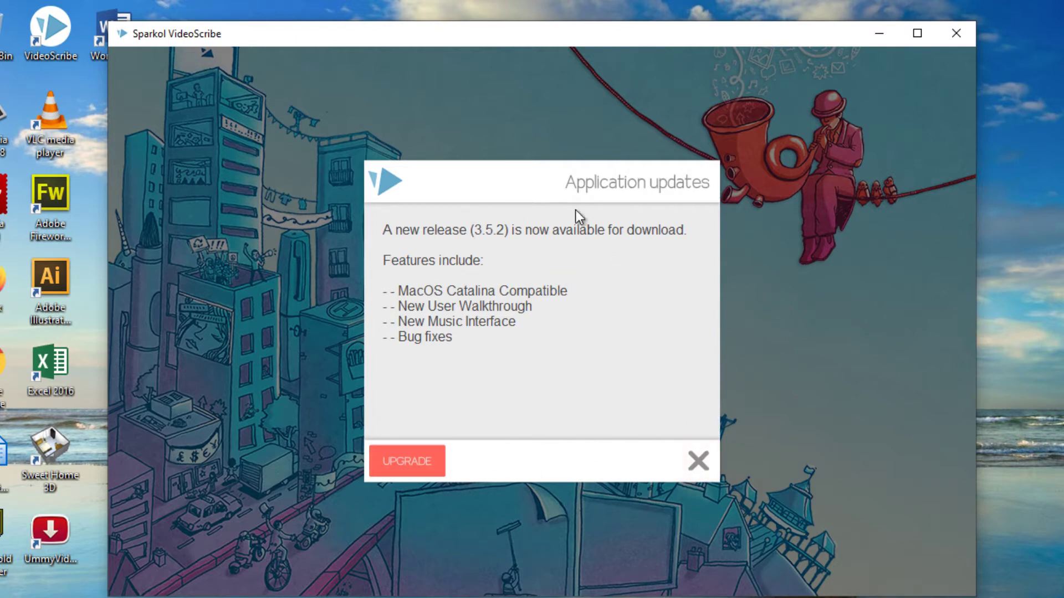
{"action": "left_click", "coordinate": [697, 460]}
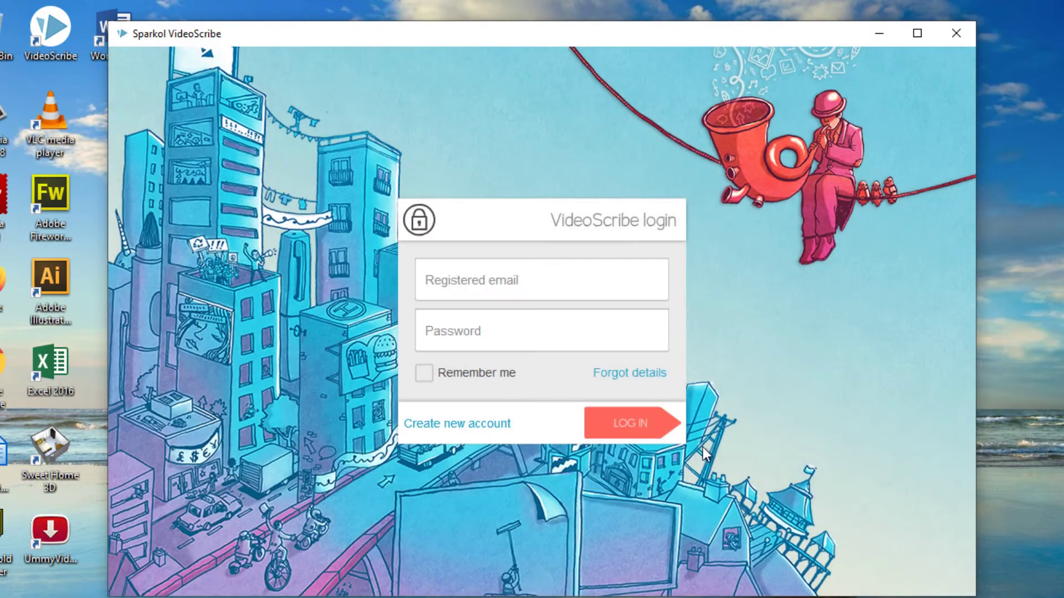
{"action": "left_click", "coordinate": [644, 427]}
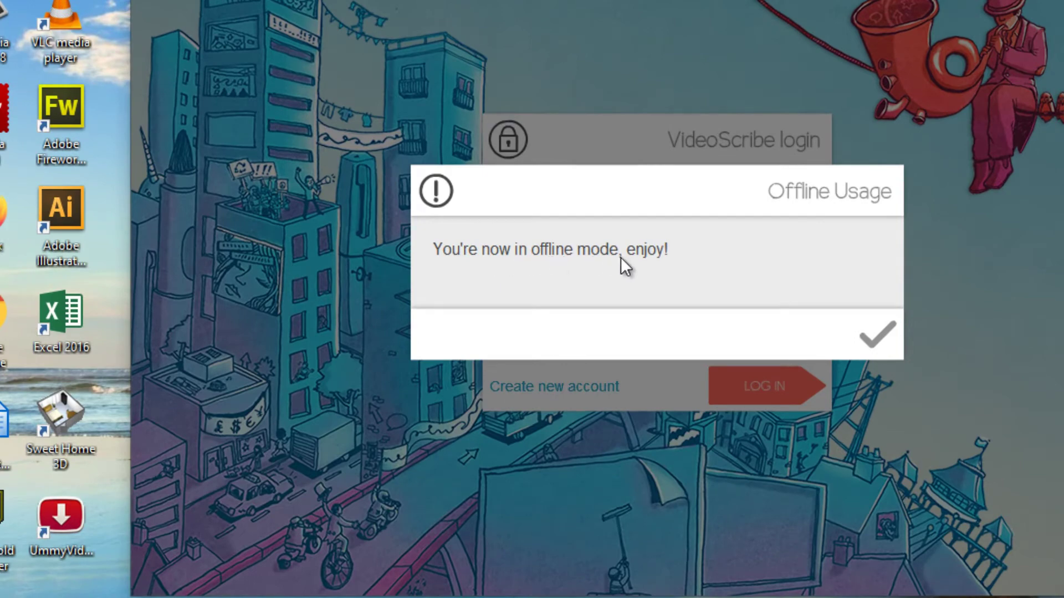
{"action": "left_click", "coordinate": [881, 336]}
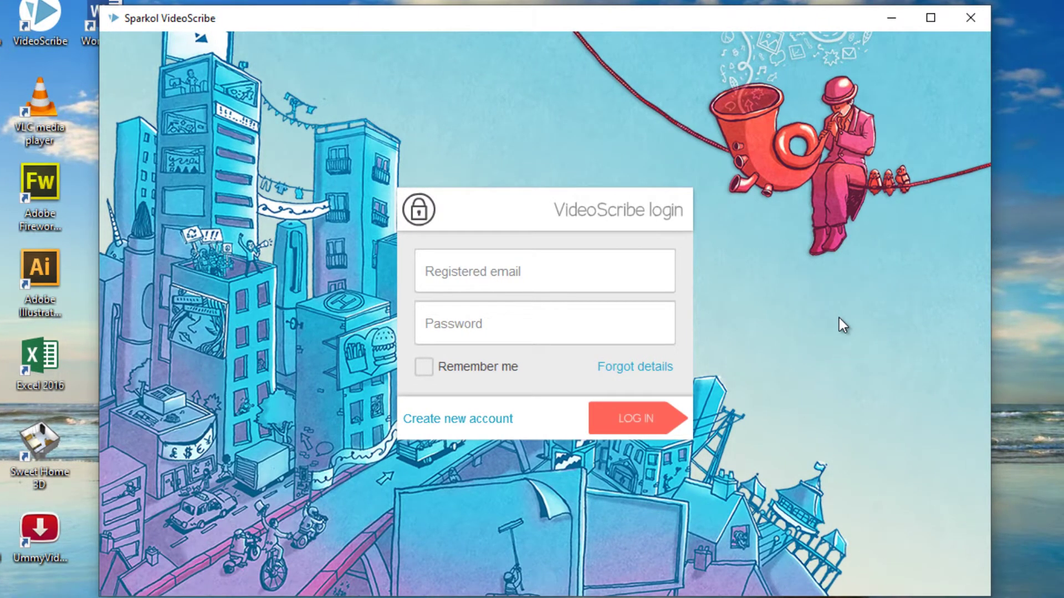
{"action": "left_click", "coordinate": [633, 424]}
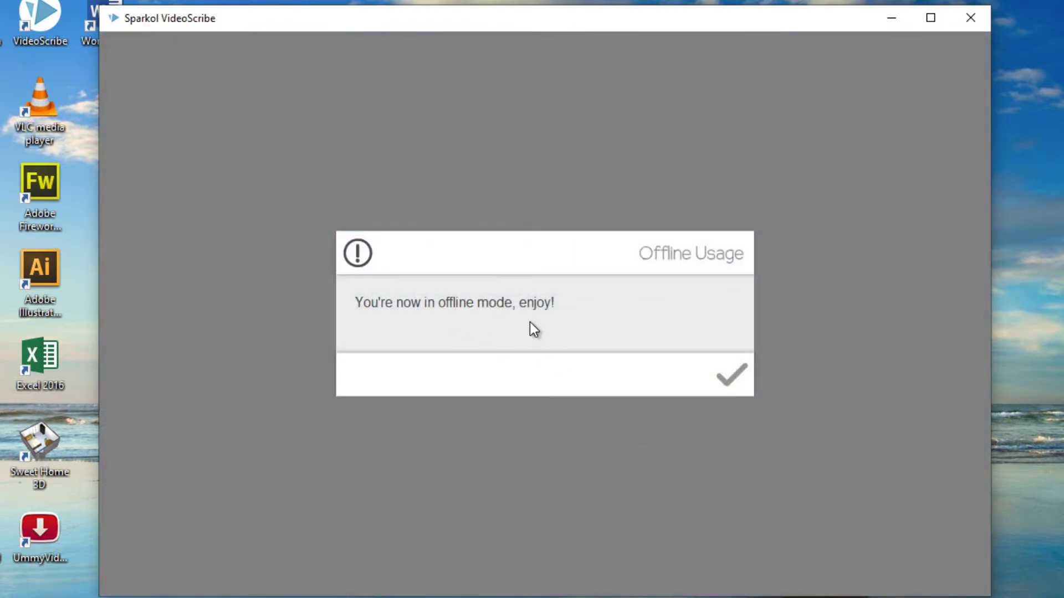
{"action": "left_click", "coordinate": [731, 375]}
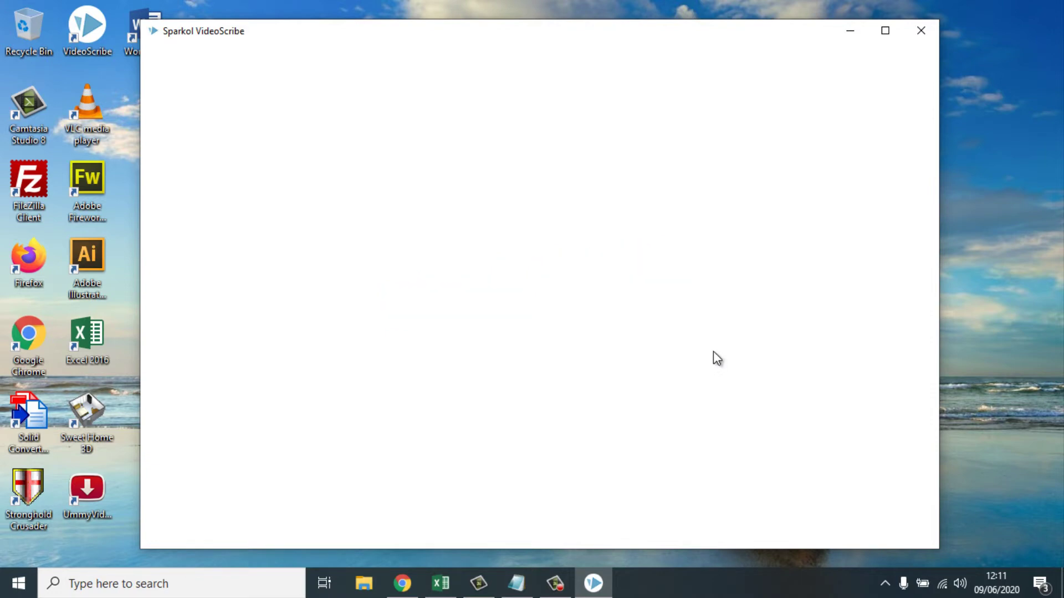
{"action": "left_click", "coordinate": [921, 31]}
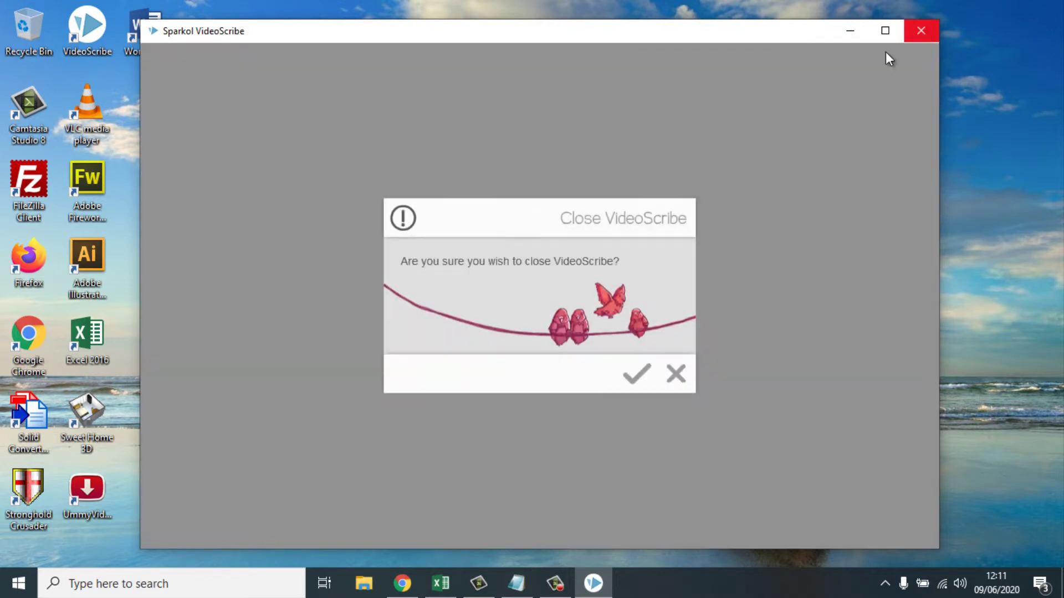
{"action": "left_click", "coordinate": [637, 372]}
{"action": "left_click", "coordinate": [578, 381]}
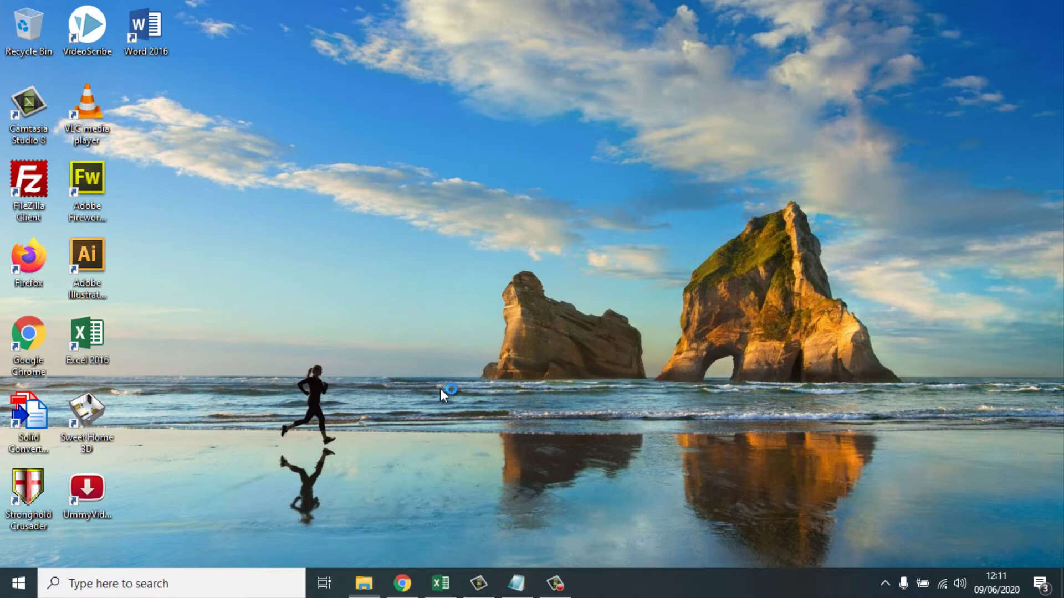
Step: Open File Explorer to the user's profile folder under SYSTEM (C:) > Users with hidden items shown
{"action": "key", "text": "super+e"}
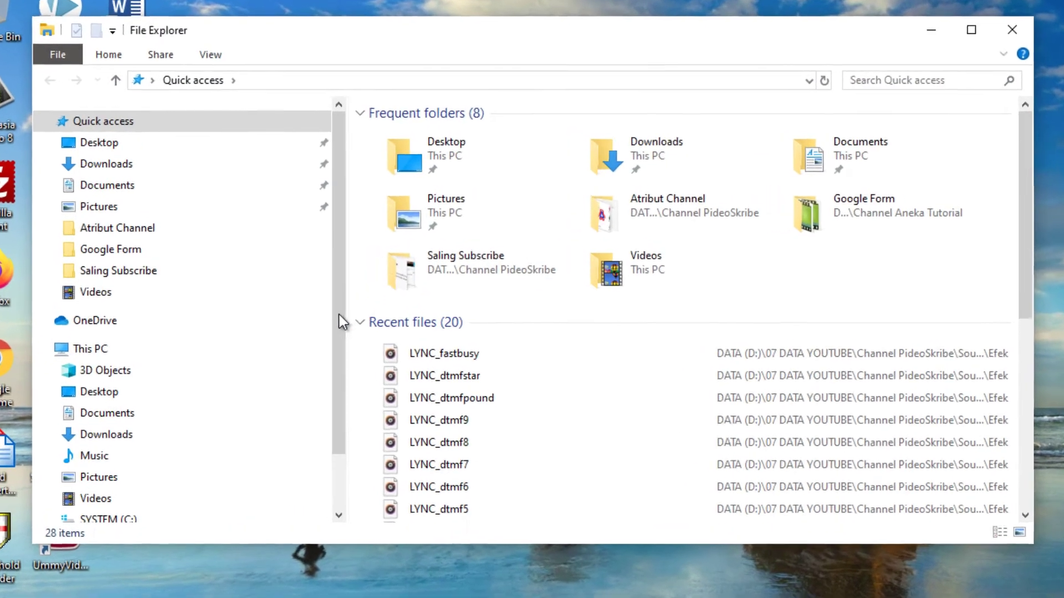
{"action": "left_click_drag", "start_coordinate": [339, 315], "coordinate": [335, 431]}
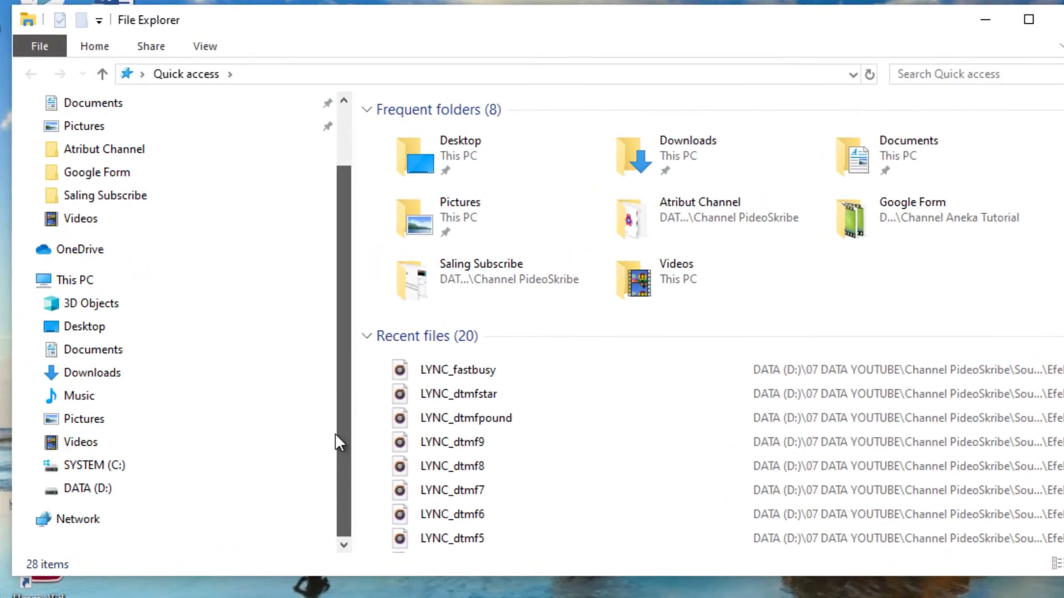
{"action": "left_click", "coordinate": [31, 465]}
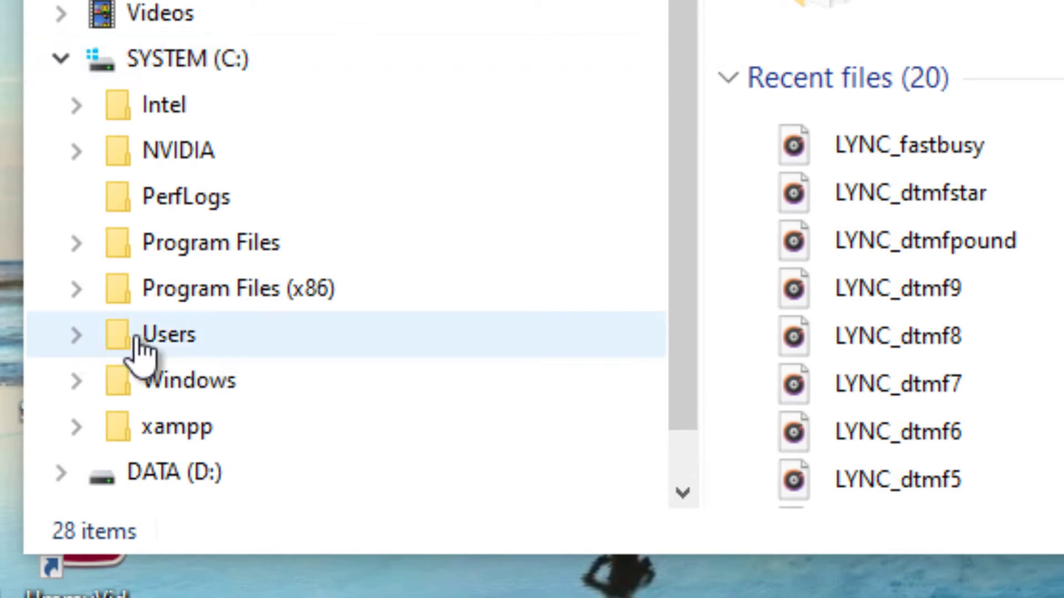
{"action": "left_click", "coordinate": [177, 341]}
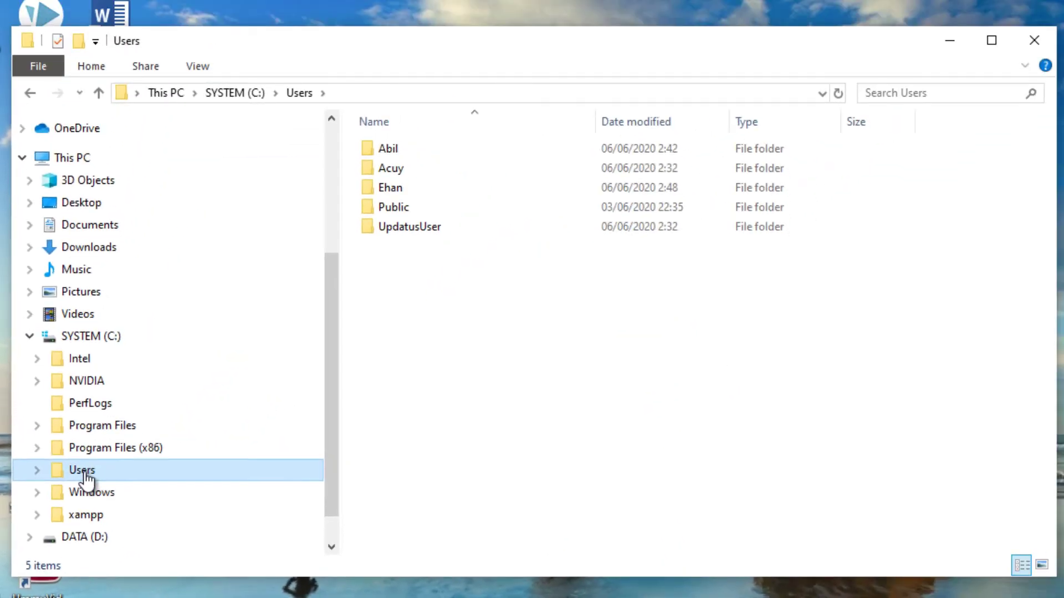
{"action": "left_click", "coordinate": [37, 470]}
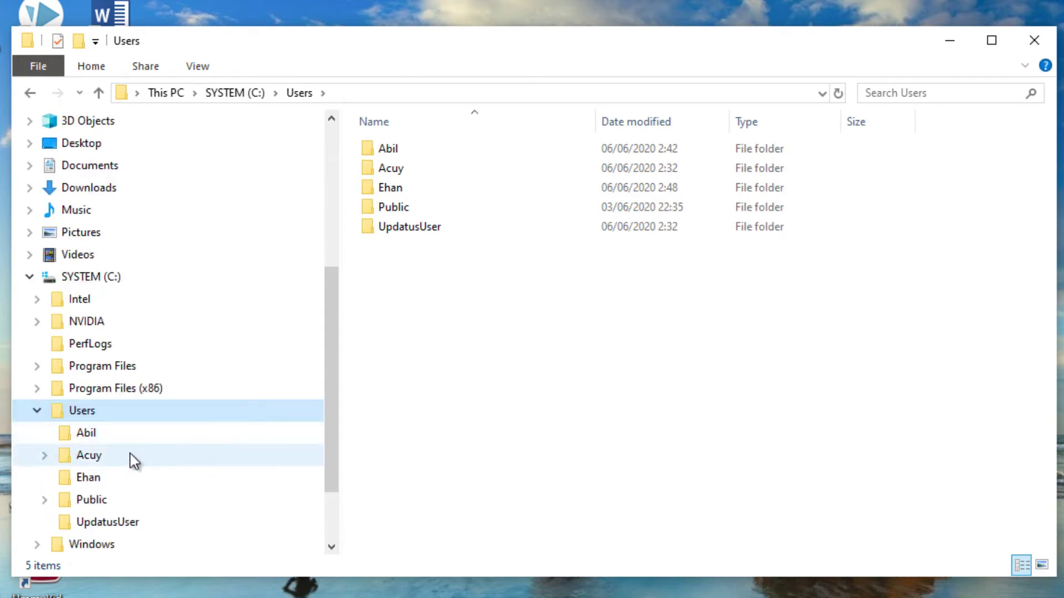
{"action": "left_click", "coordinate": [86, 458]}
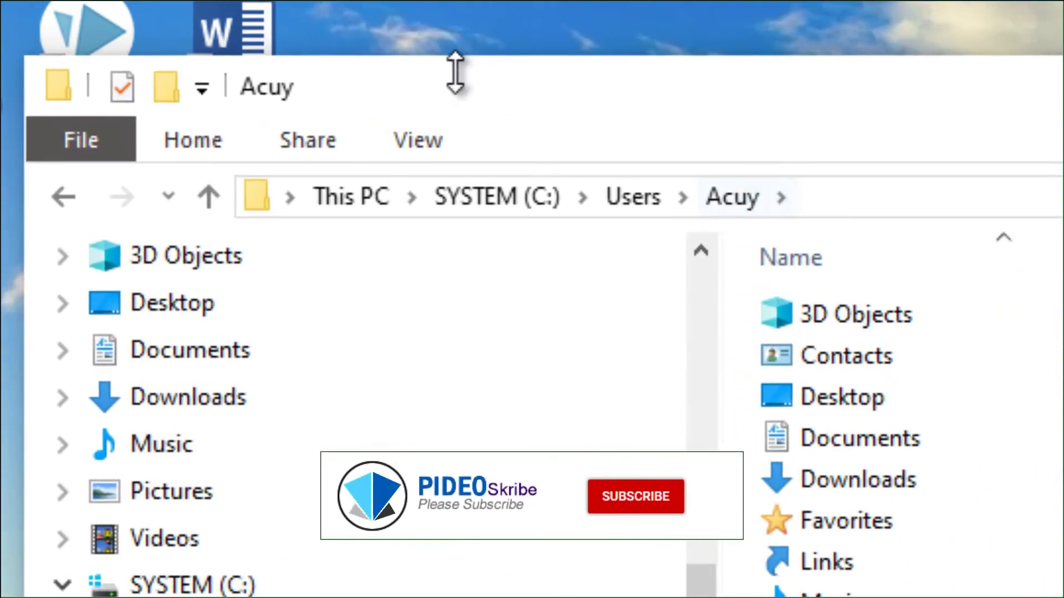
{"action": "left_click", "coordinate": [407, 137]}
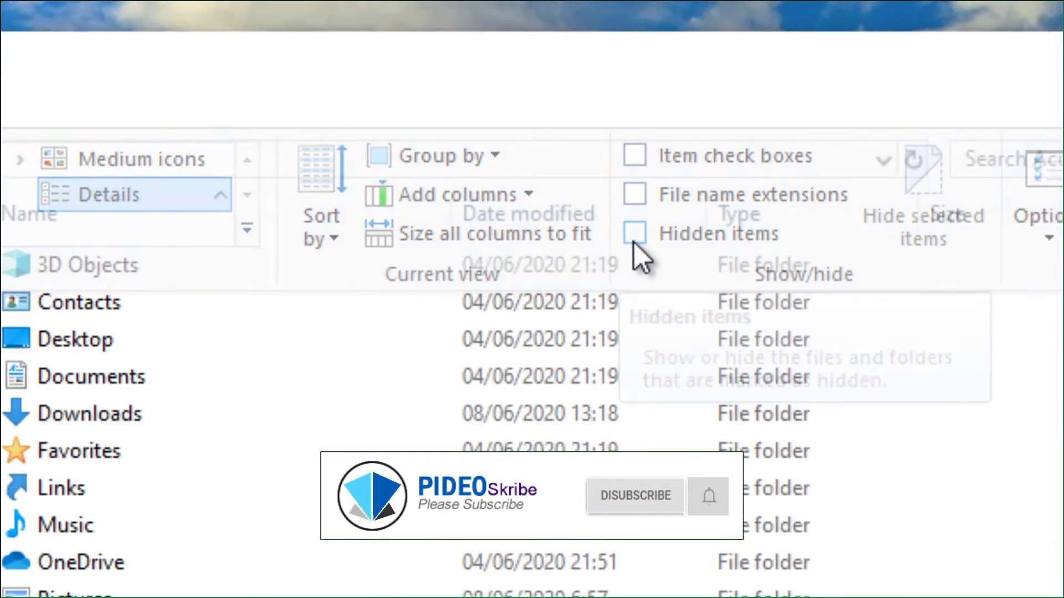
{"action": "left_click", "coordinate": [602, 293]}
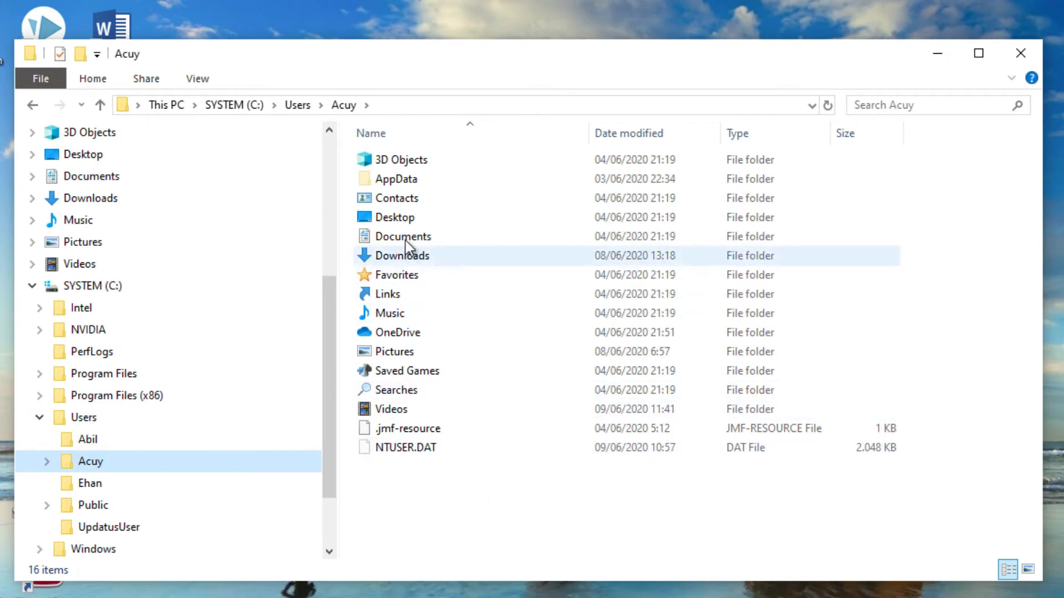
Step: Navigate AppData > Roaming > VideoScribeDesktop > Local Store > Library > Caches
{"action": "left_click", "coordinate": [398, 180]}
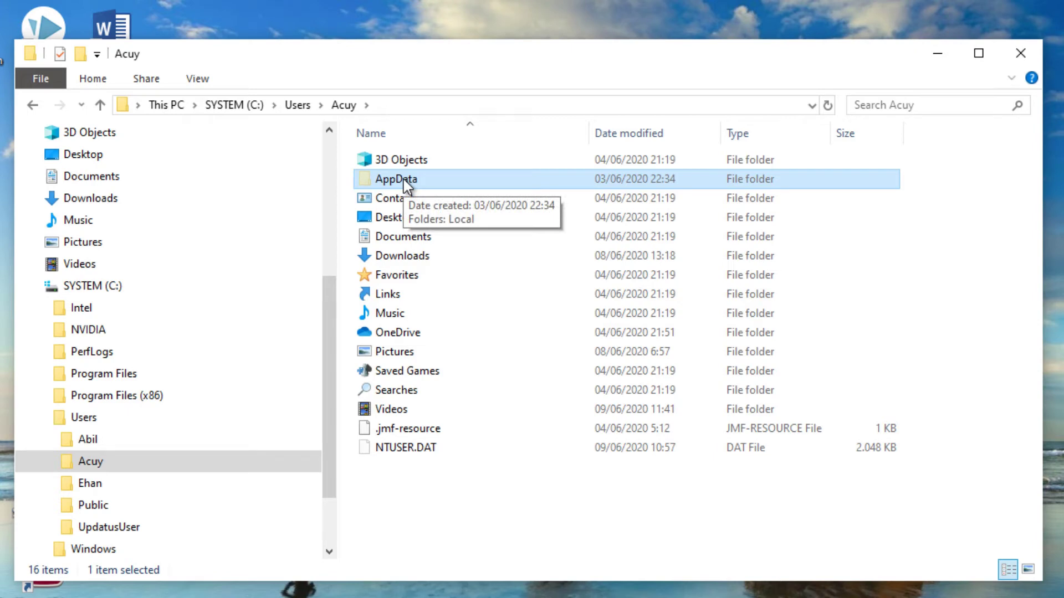
{"action": "left_click_drag", "start_coordinate": [691, 58], "coordinate": [733, 71]}
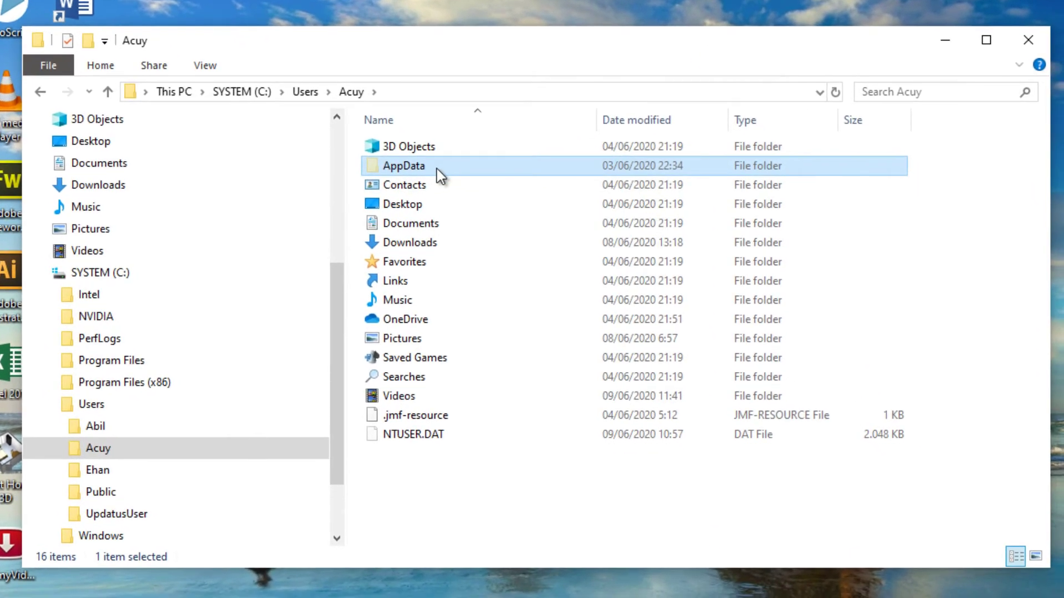
{"action": "double_click", "coordinate": [436, 168]}
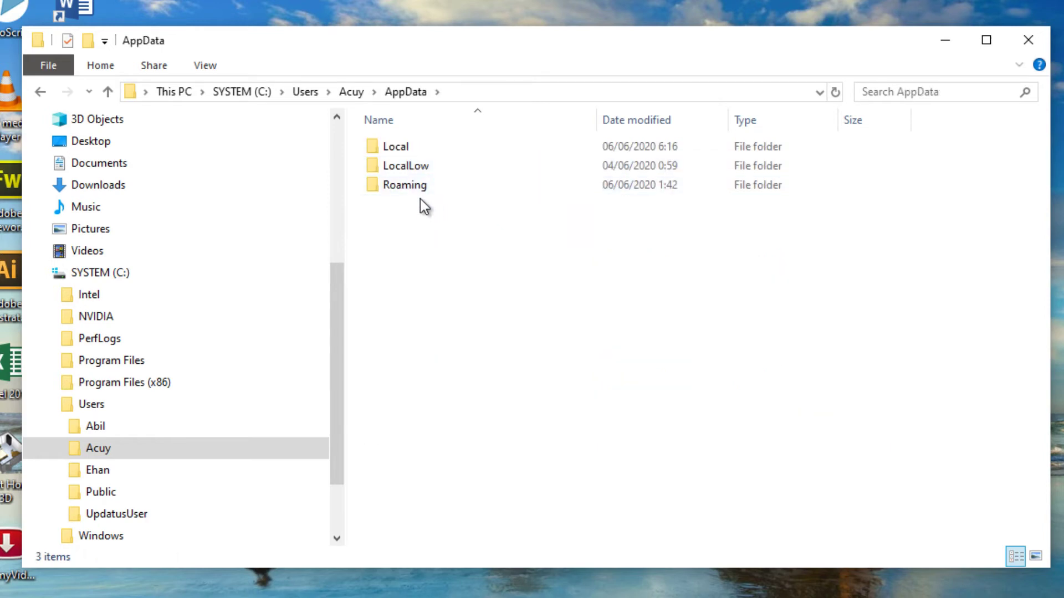
{"action": "double_click", "coordinate": [418, 185]}
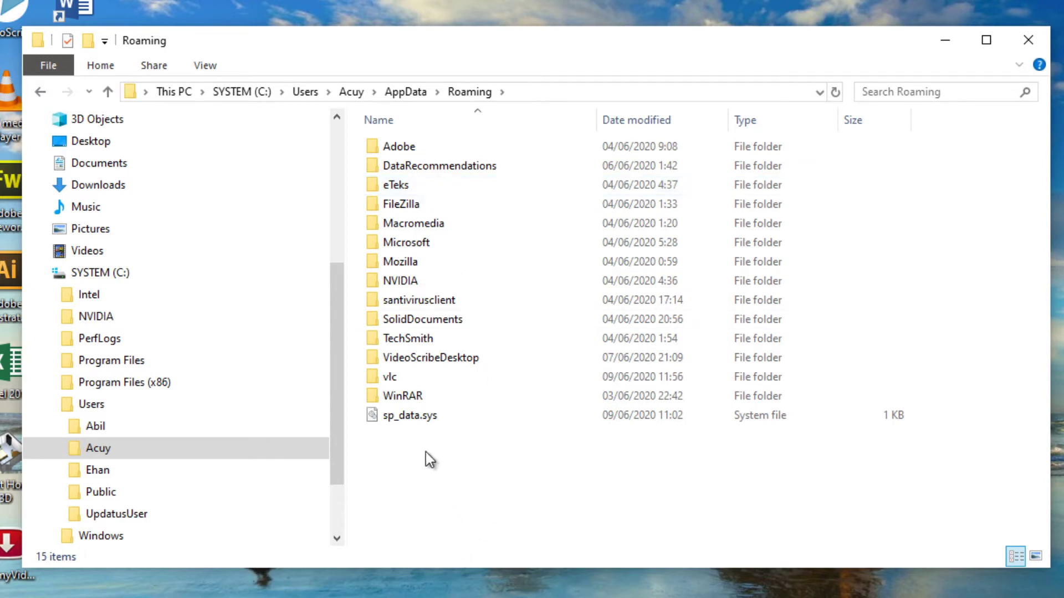
{"action": "left_click", "coordinate": [412, 360]}
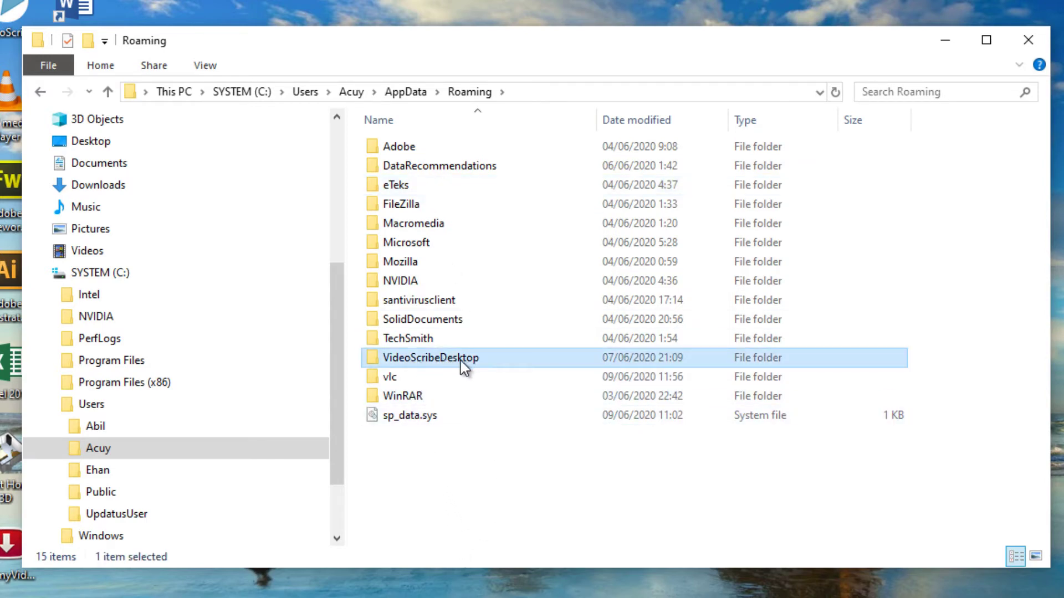
{"action": "mouse_move", "coordinate": [458, 362]}
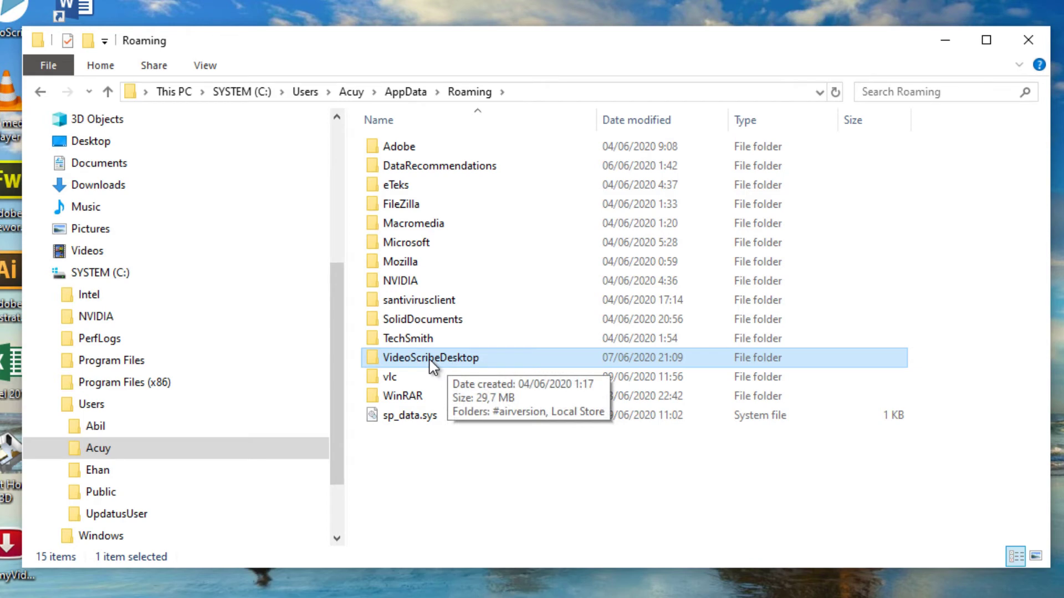
{"action": "double_click", "coordinate": [430, 362]}
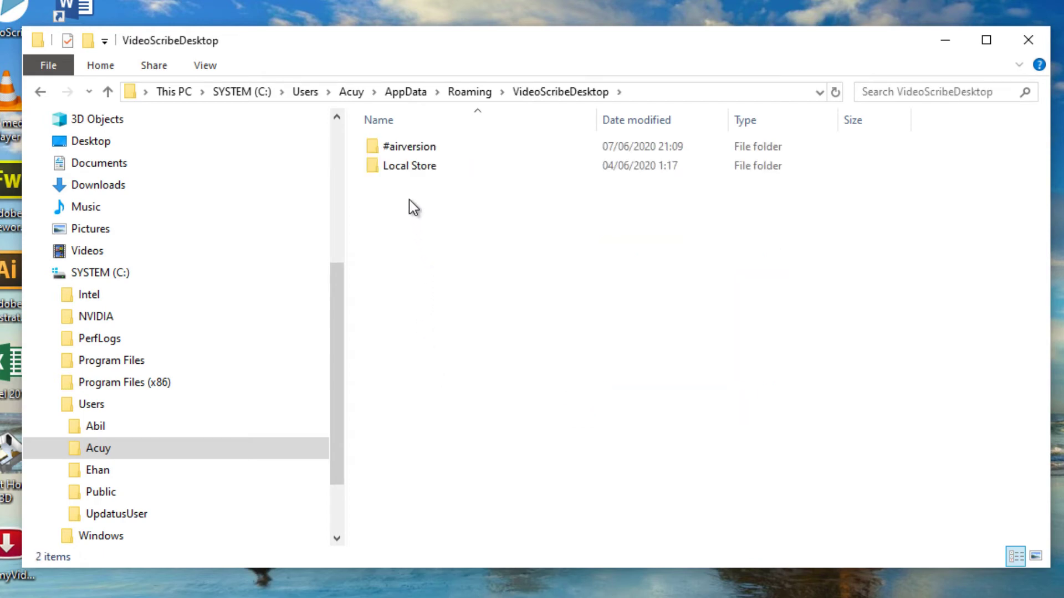
{"action": "double_click", "coordinate": [417, 168]}
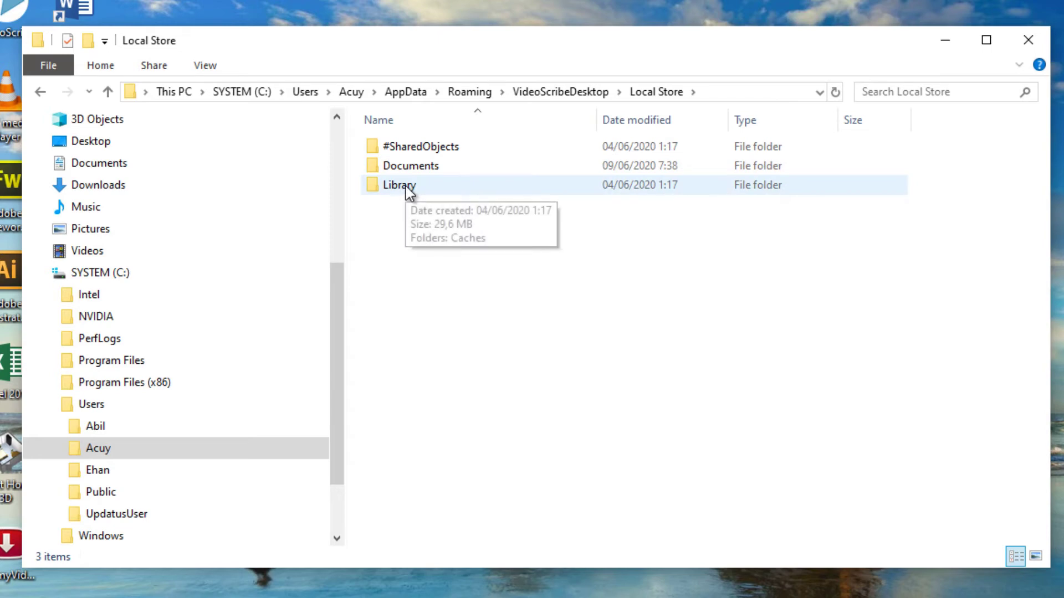
{"action": "double_click", "coordinate": [408, 187]}
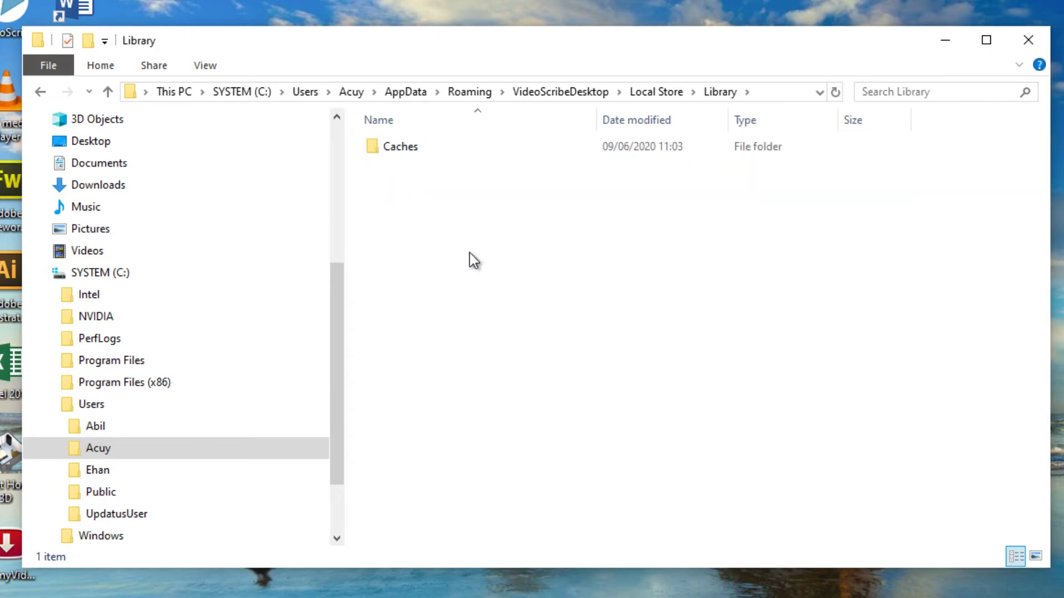
{"action": "double_click", "coordinate": [410, 146]}
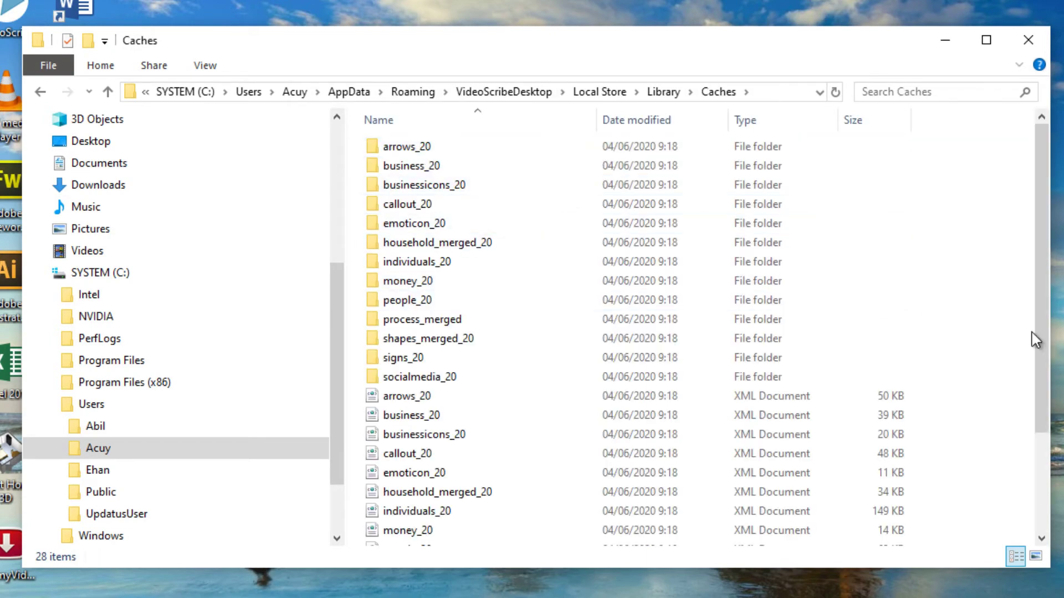
Step: Delete the supportLog and videoscribe2.2.2 files from Caches, then minimize Explorer
{"action": "left_click_drag", "start_coordinate": [1039, 327], "coordinate": [1048, 473]}
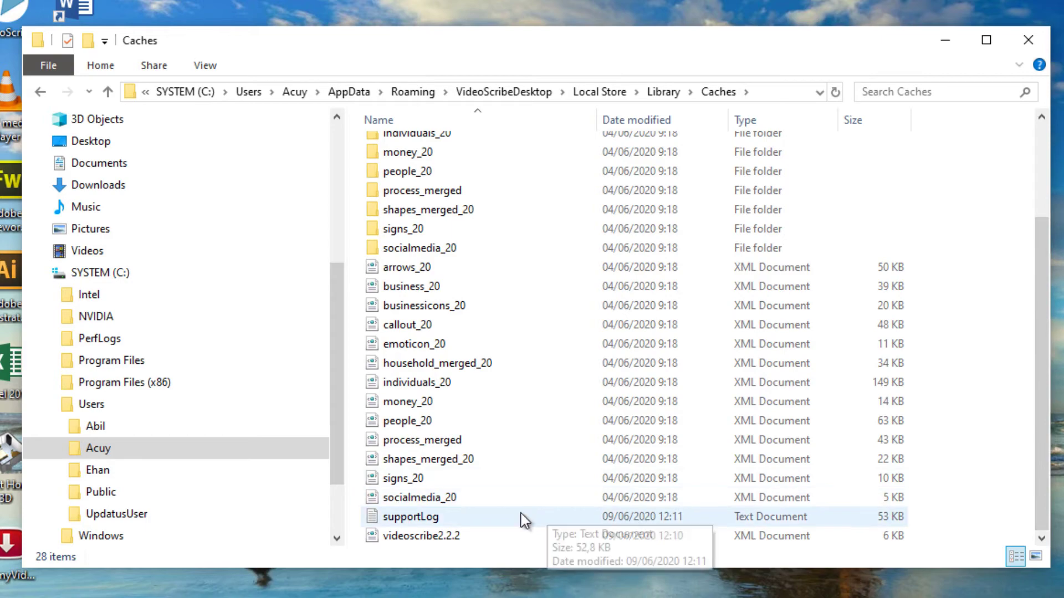
{"action": "left_click", "coordinate": [434, 515]}
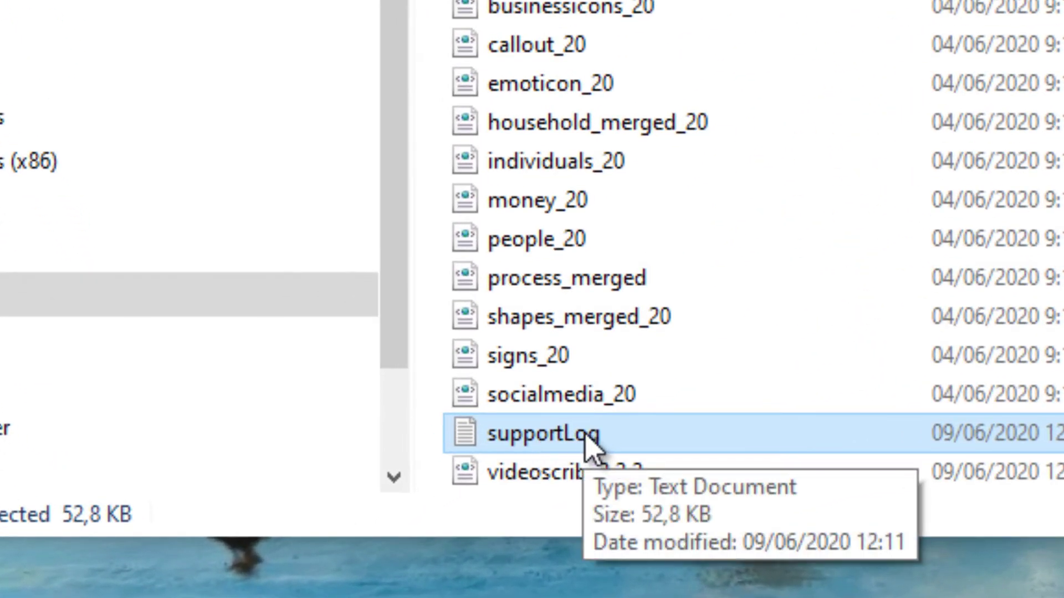
{"action": "right_click", "coordinate": [601, 435]}
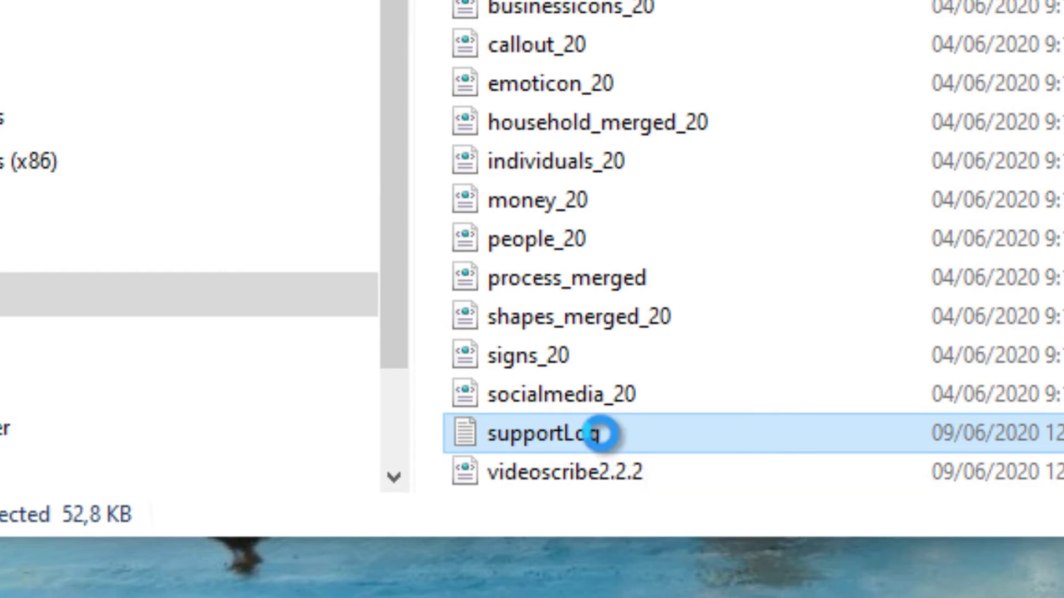
{"action": "left_click", "coordinate": [755, 321]}
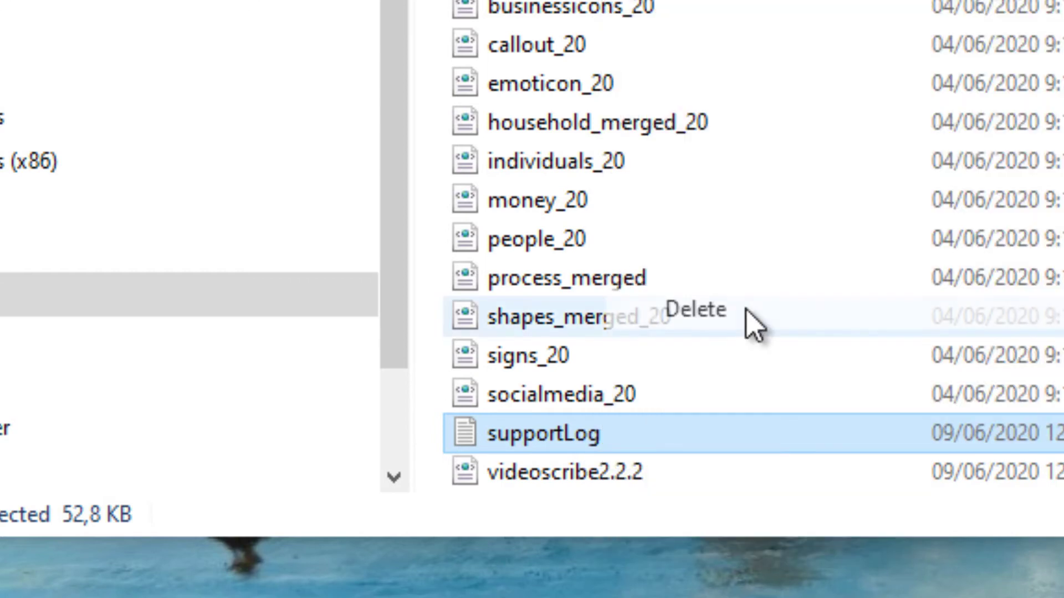
{"action": "left_click", "coordinate": [551, 480]}
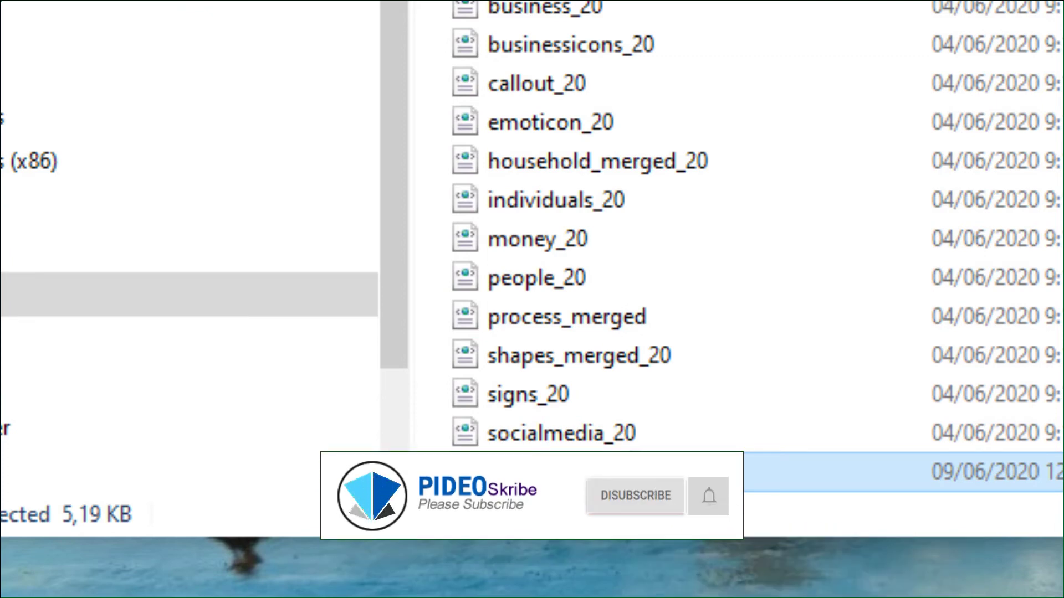
{"action": "right_click", "coordinate": [638, 473]}
{"action": "left_click", "coordinate": [773, 355]}
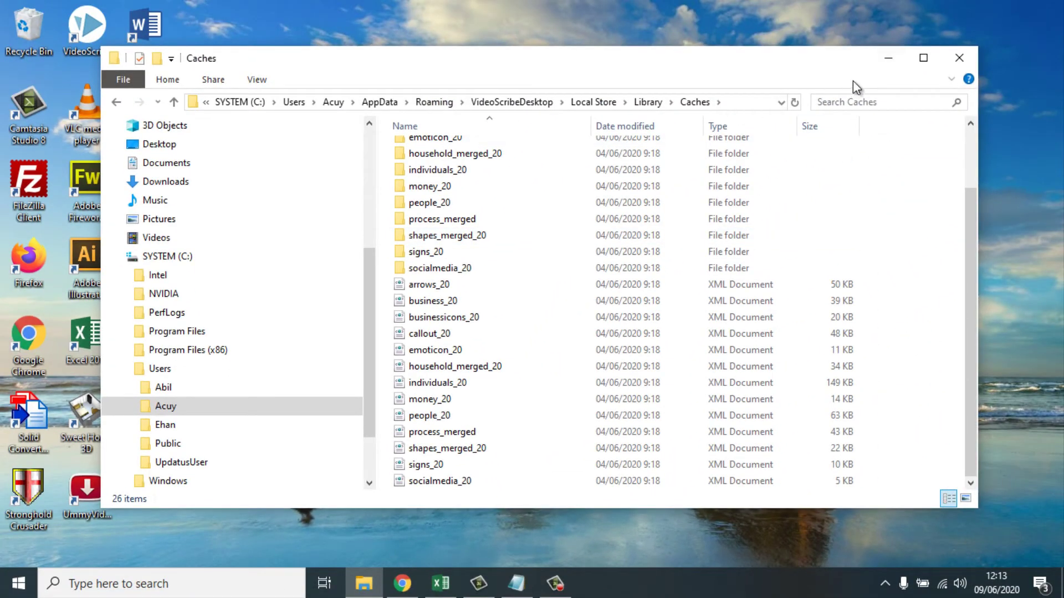
{"action": "left_click", "coordinate": [883, 60]}
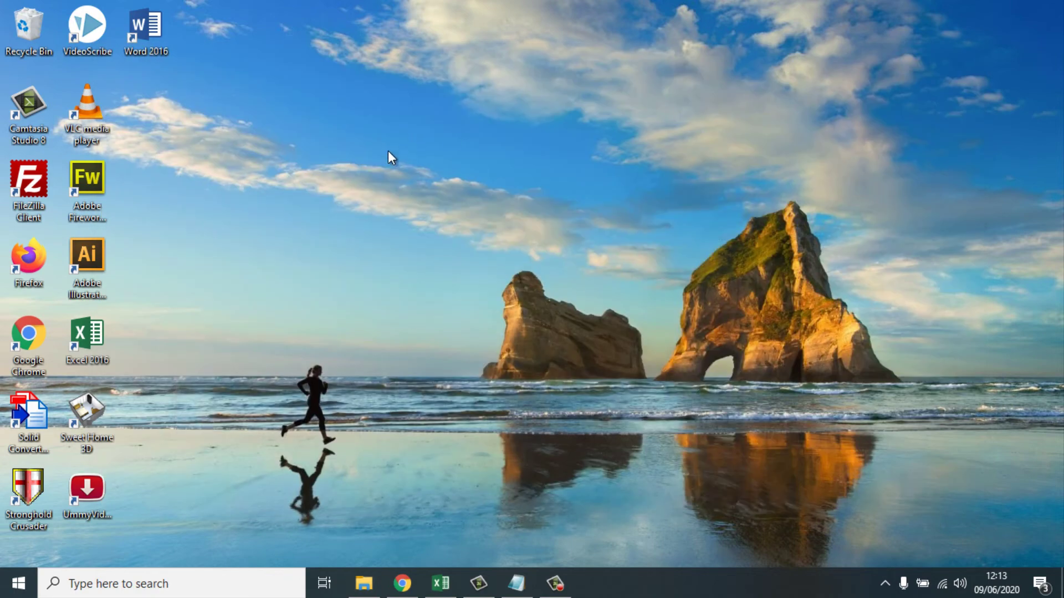
Step: Relaunch VideoScribe, dismiss the update notices, enter offline mode, and start a new blank scribe
{"action": "double_click", "coordinate": [91, 31]}
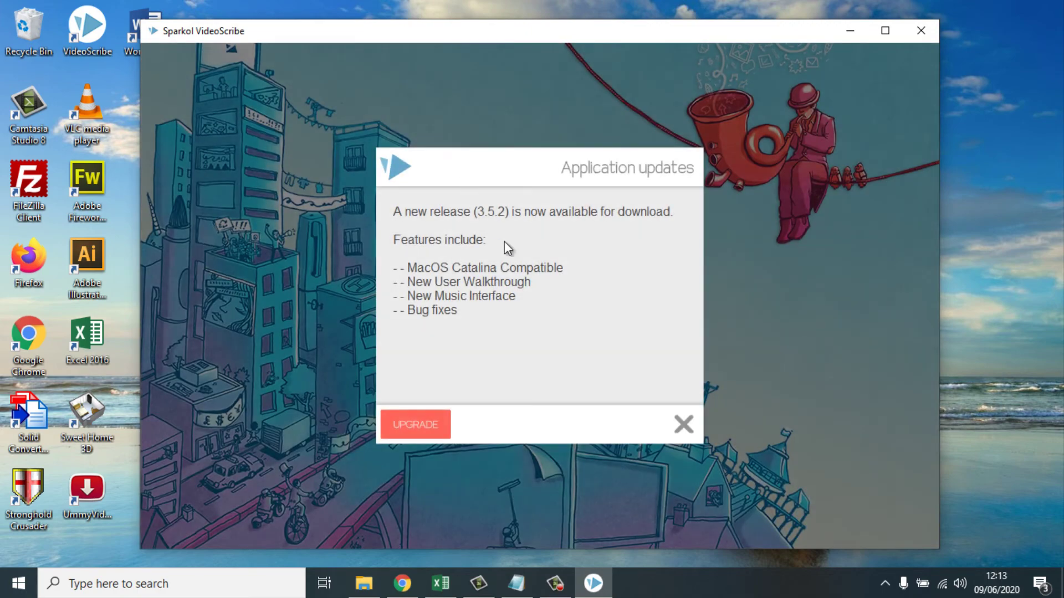
{"action": "left_click", "coordinate": [682, 431]}
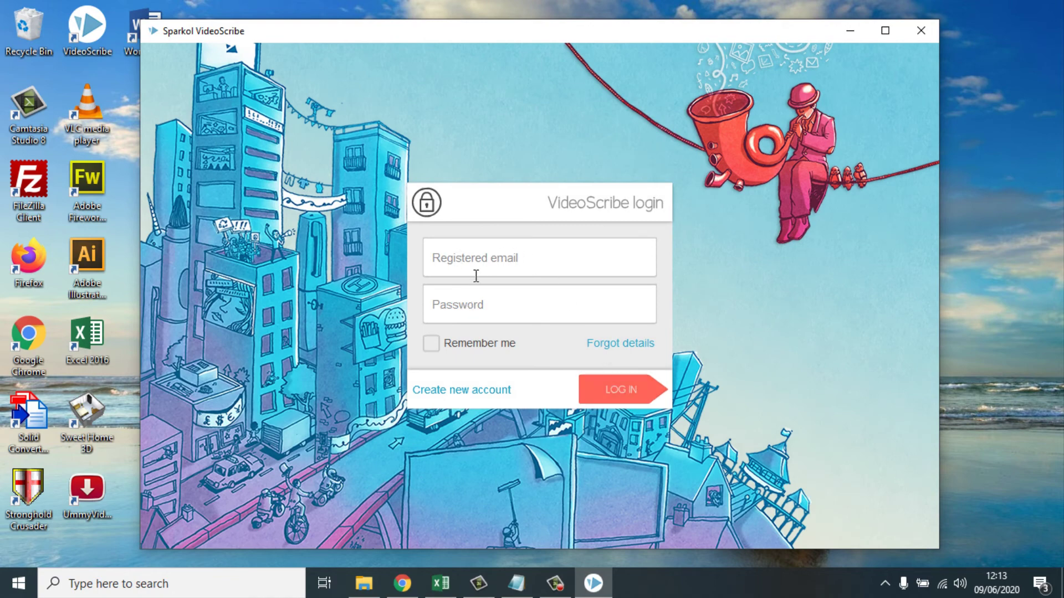
{"action": "left_click", "coordinate": [622, 392]}
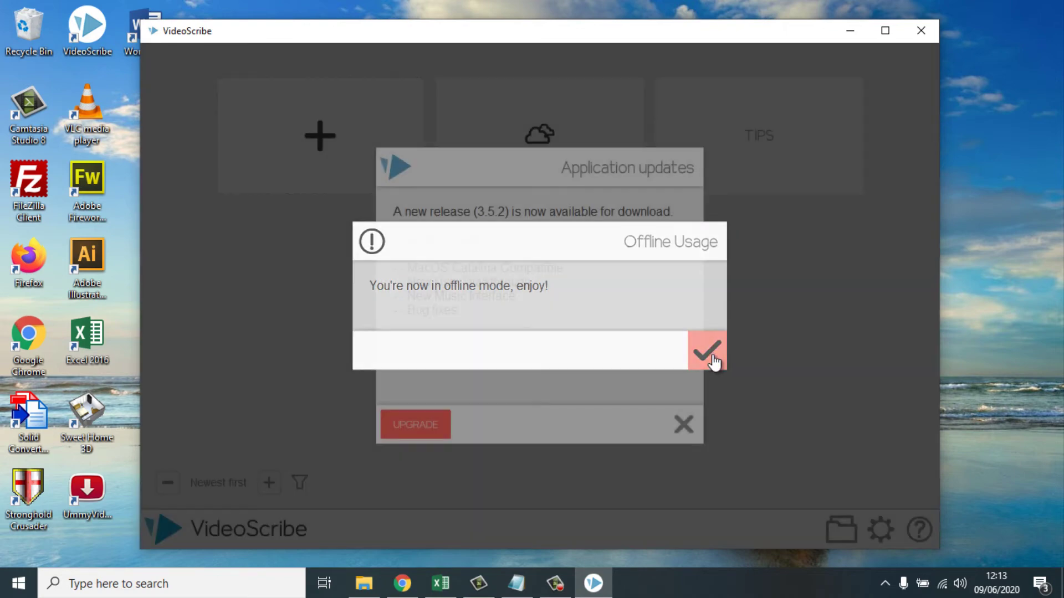
{"action": "left_click", "coordinate": [710, 361]}
{"action": "left_click", "coordinate": [683, 427]}
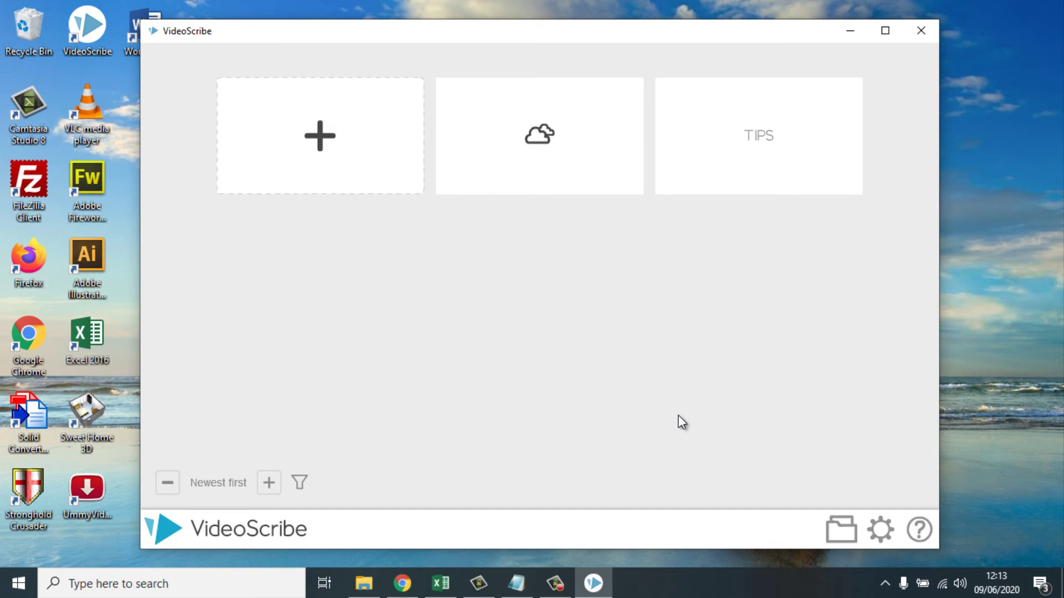
{"action": "left_click", "coordinate": [344, 143]}
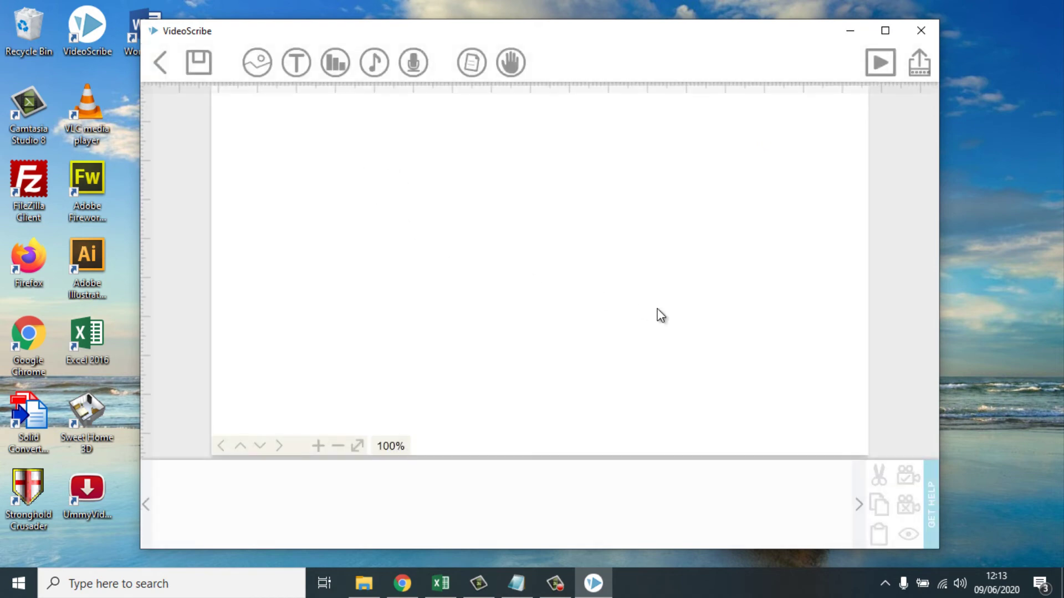